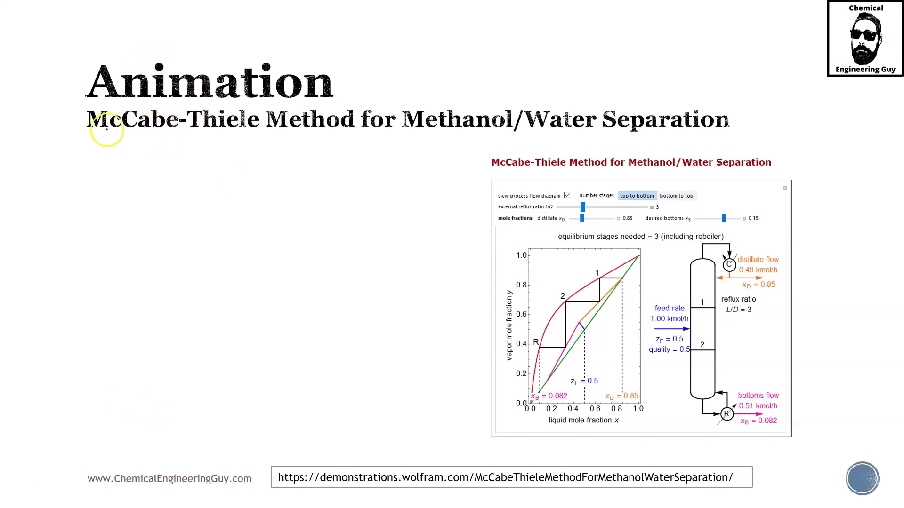
- Draw red ink arrows pointing at the McCabe-Thiele slide title and the demonstration link
mouse_move(28, 113)
left_mouse_down()
mouse_move(60, 113)
mouse_move(64, 124)
left_mouse_up()
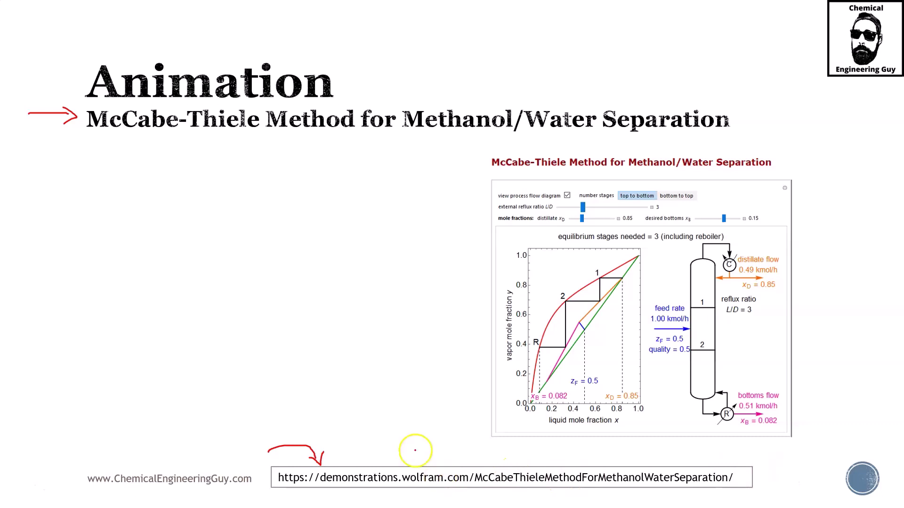
mouse_move(252, 377)
left_mouse_down()
mouse_move(256, 397)
mouse_move(272, 404)
mouse_move(296, 399)
mouse_move(290, 384)
mouse_move(312, 389)
left_mouse_up()
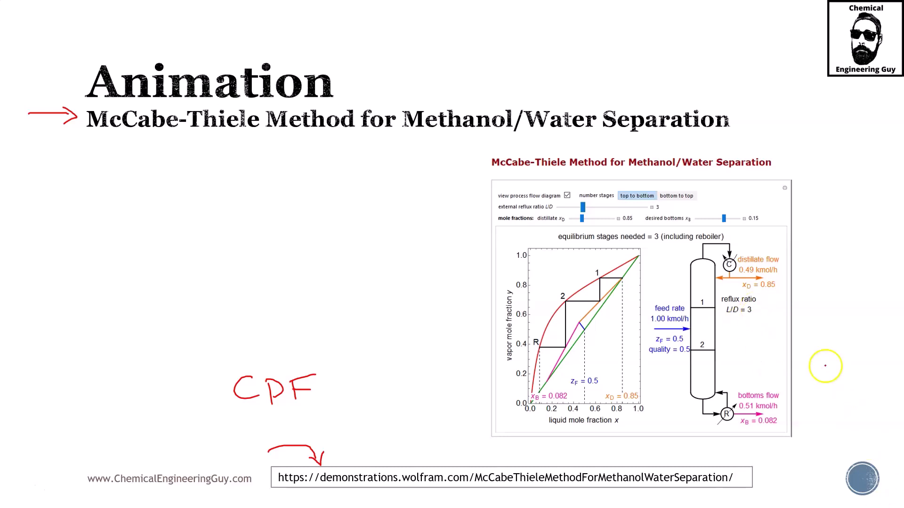
- Switch to the Wolfram Player demonstration window and select the description paragraph
key("alt+Tab")
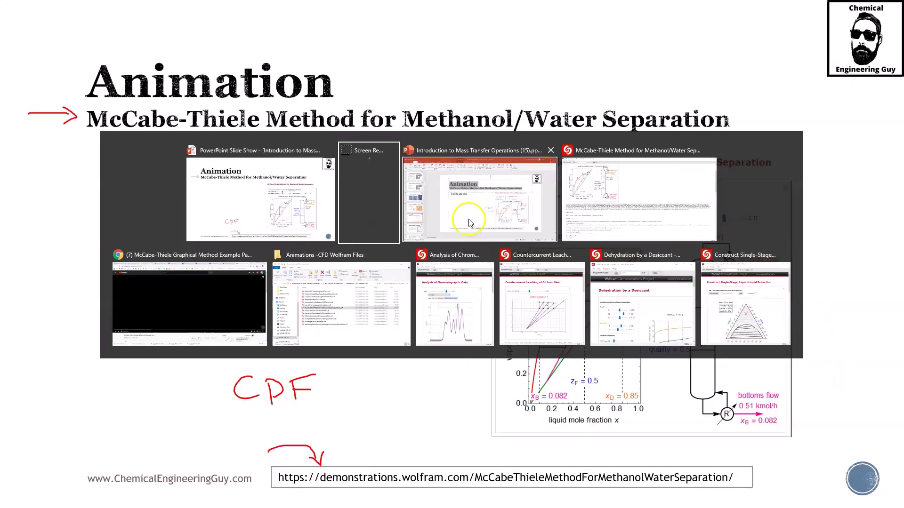
left_click(618, 207)
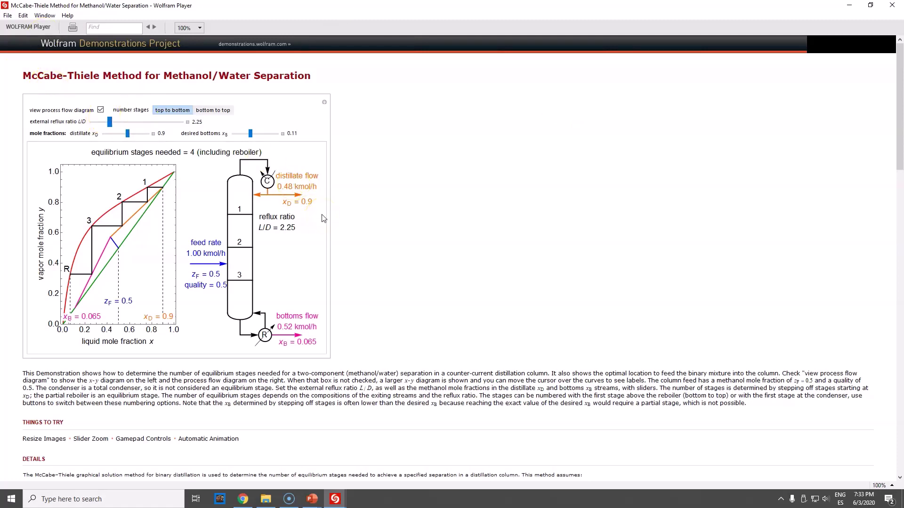
scroll(178, 382, "down", 3)
triple_click(223, 271)
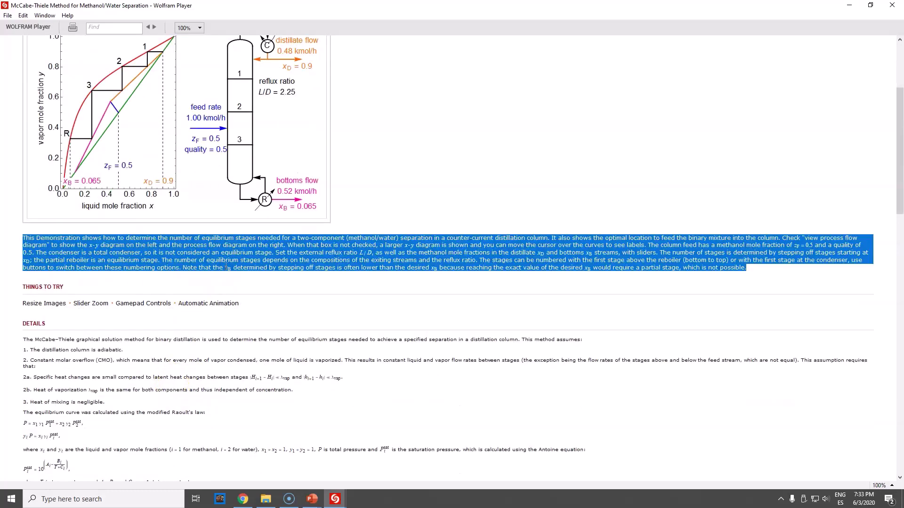
left_click(225, 268)
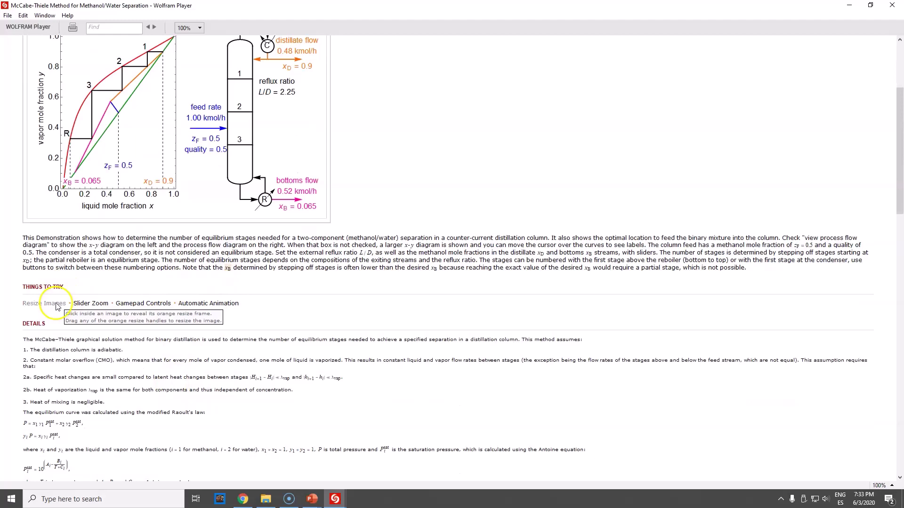
mouse_move(99, 309)
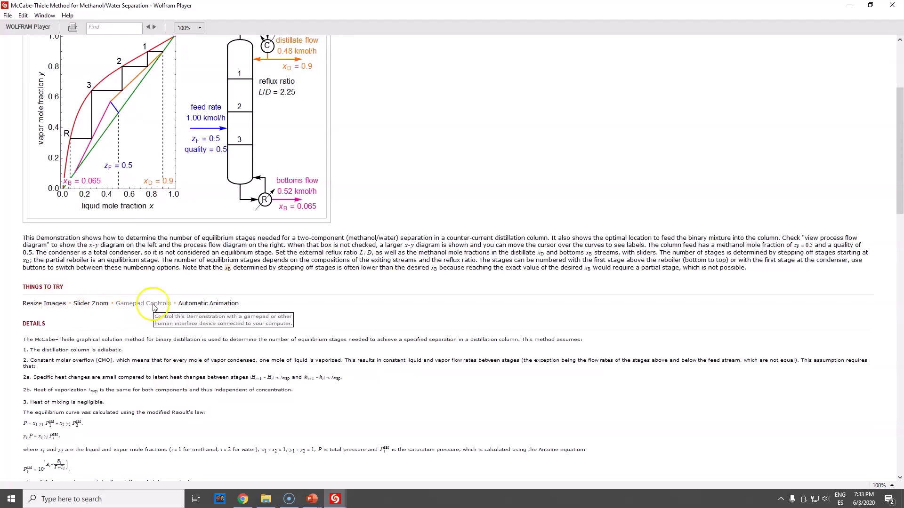
mouse_move(219, 305)
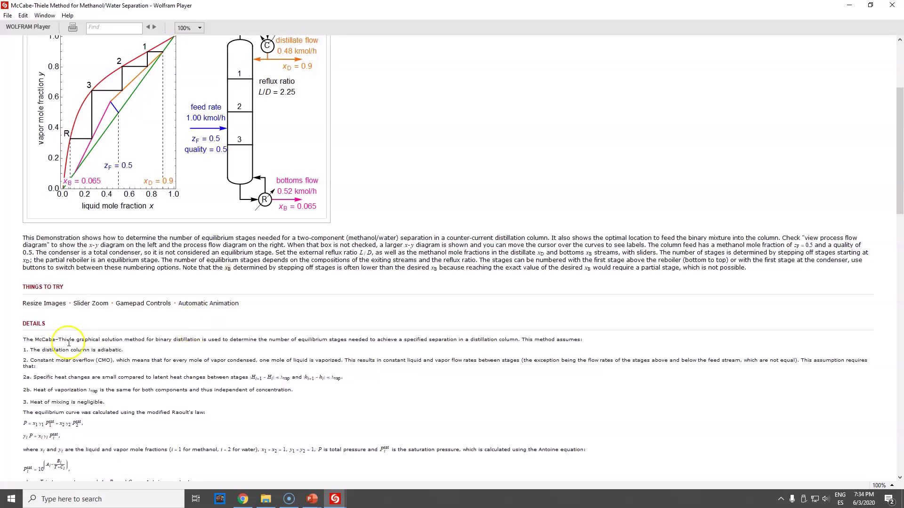
- Highlight the phrases 'Antoine equation' and 'Margules model' in the details text
scroll(35, 343, "down", 3)
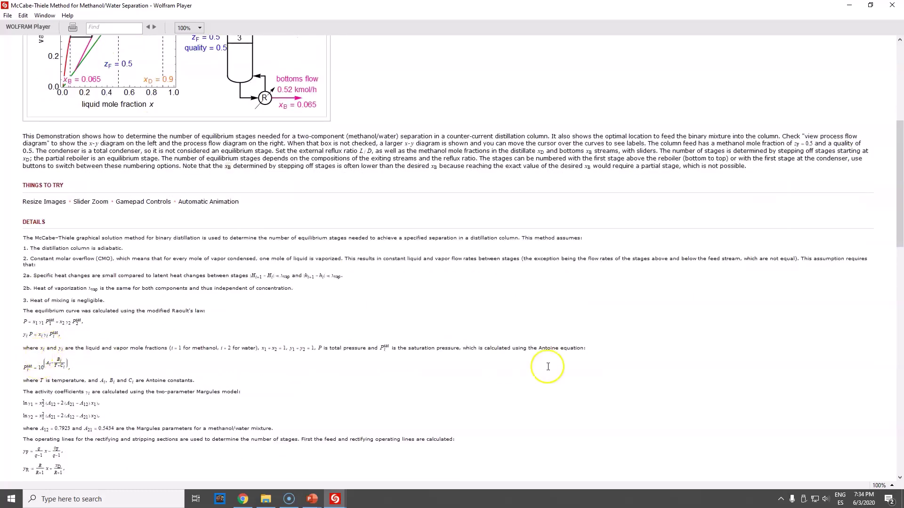
left_click_drag(537, 348, 593, 348)
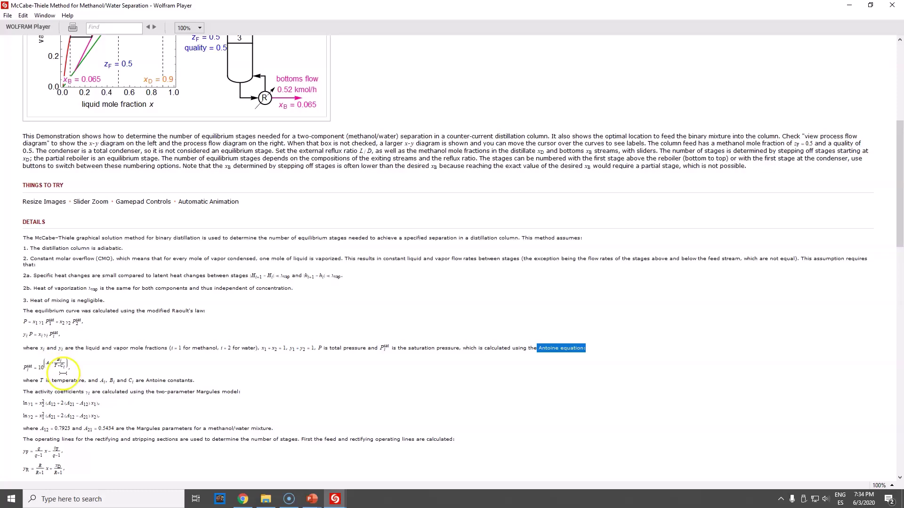
scroll(66, 363, "down", 1)
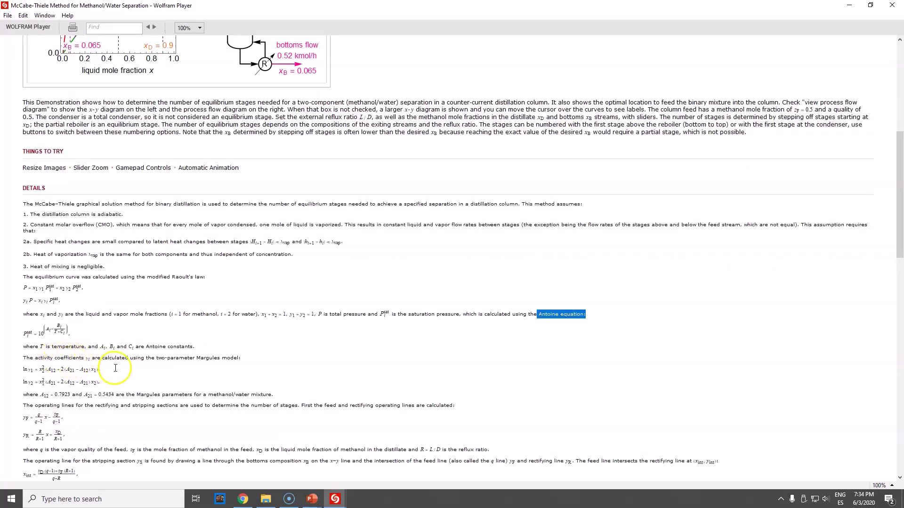
left_click_drag(193, 358, 238, 359)
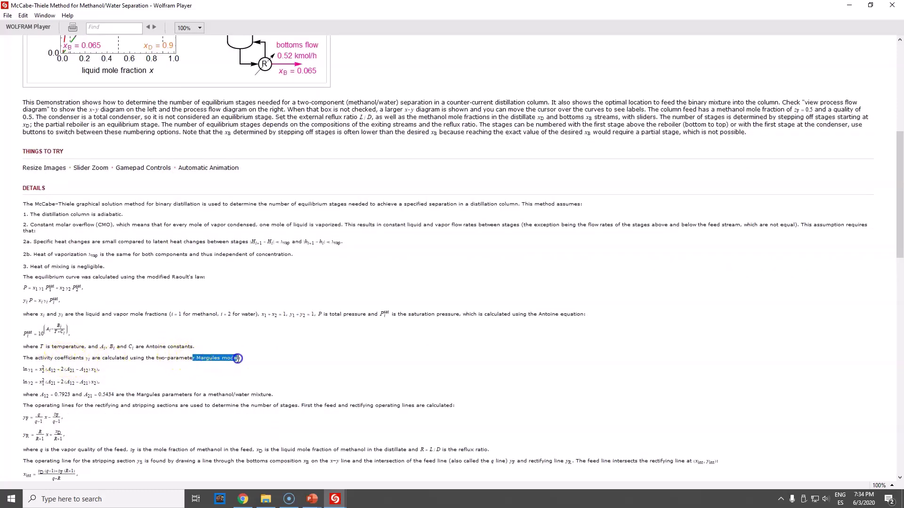
- Select the line defining q, zF, xD and R, then return toward the top
scroll(239, 358, "down", 1)
scroll(250, 353, "down", 1)
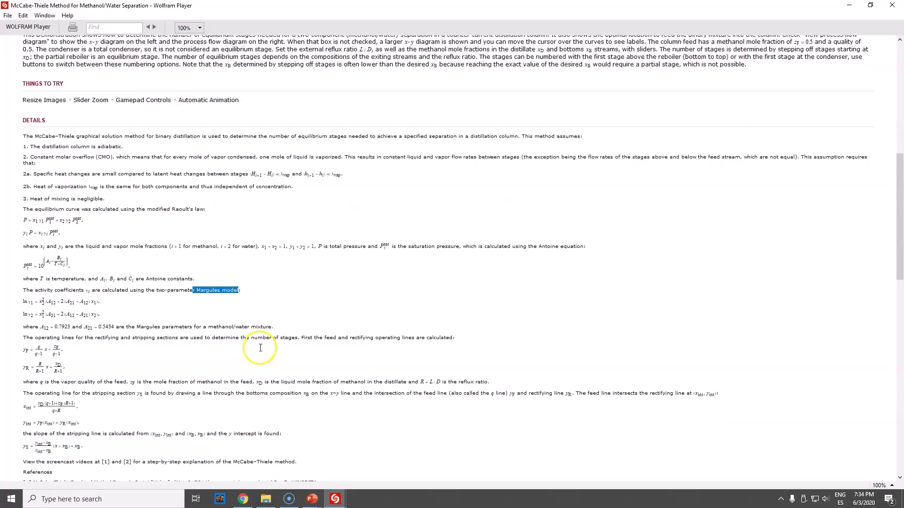
scroll(357, 367, "down", 1)
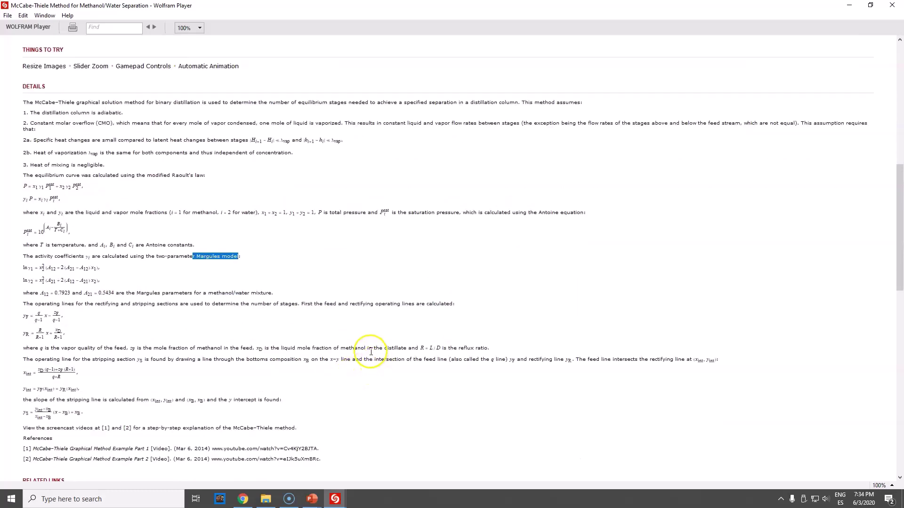
triple_click(370, 349)
scroll(276, 377, "up", 11)
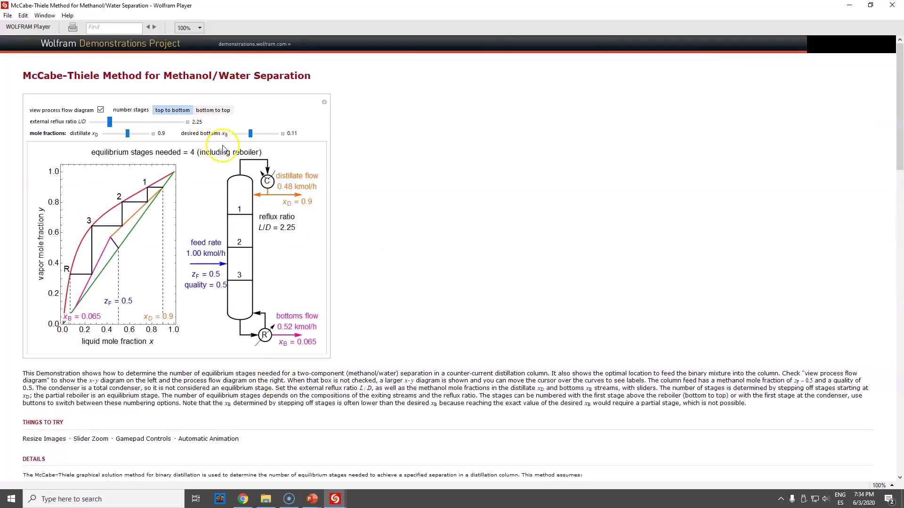
left_click(289, 499)
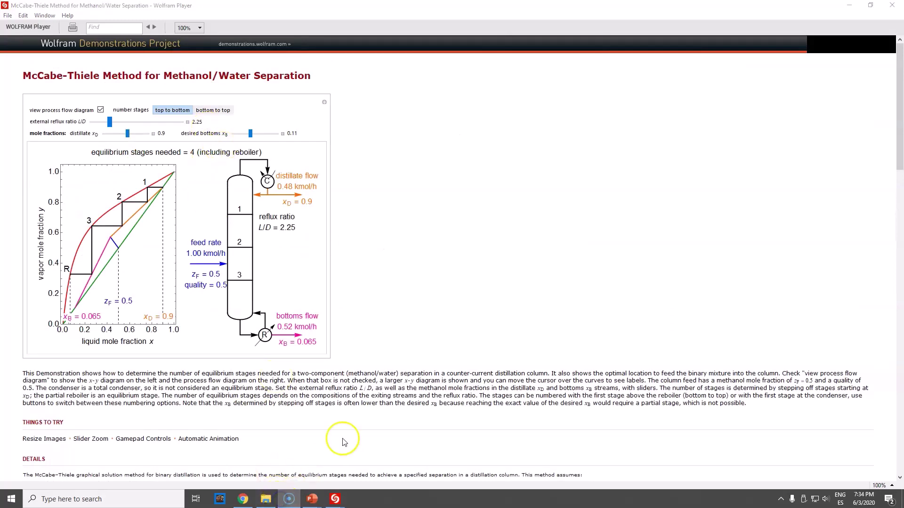
left_click(463, 213)
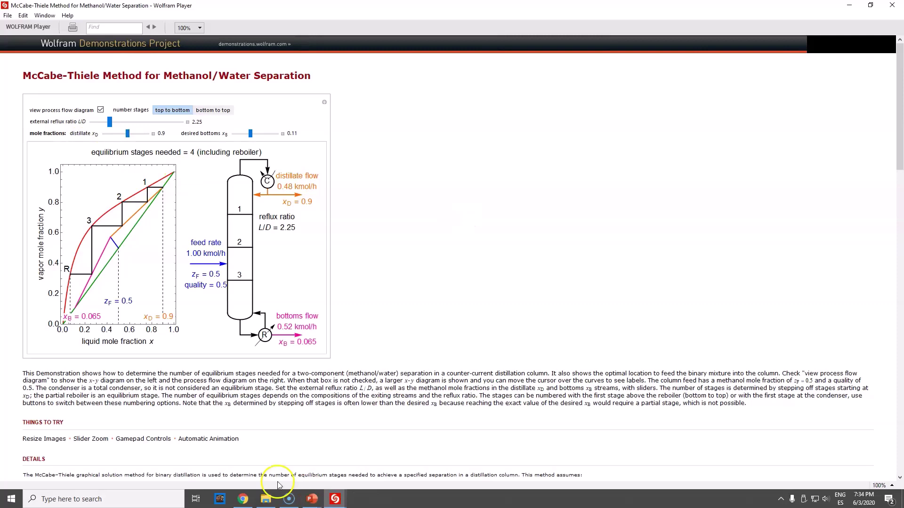
left_click(288, 501)
left_click(425, 330)
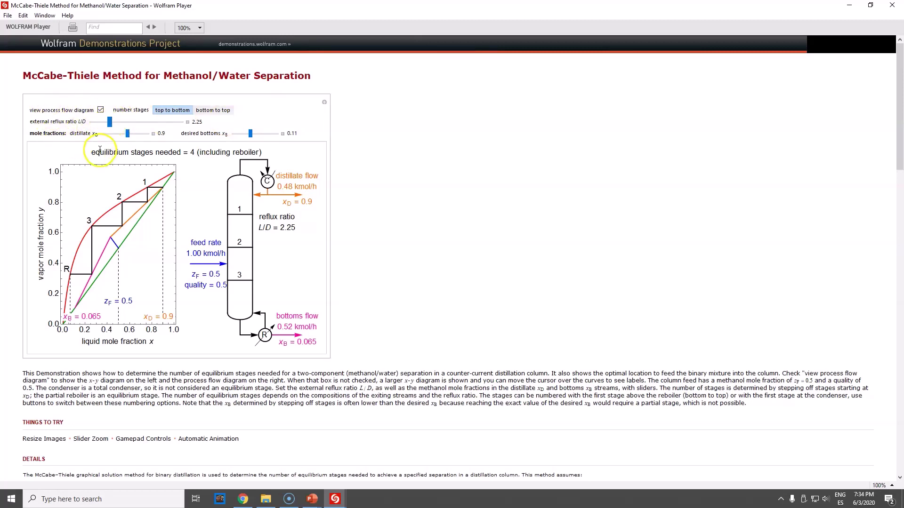
left_click(100, 109)
left_click(101, 110)
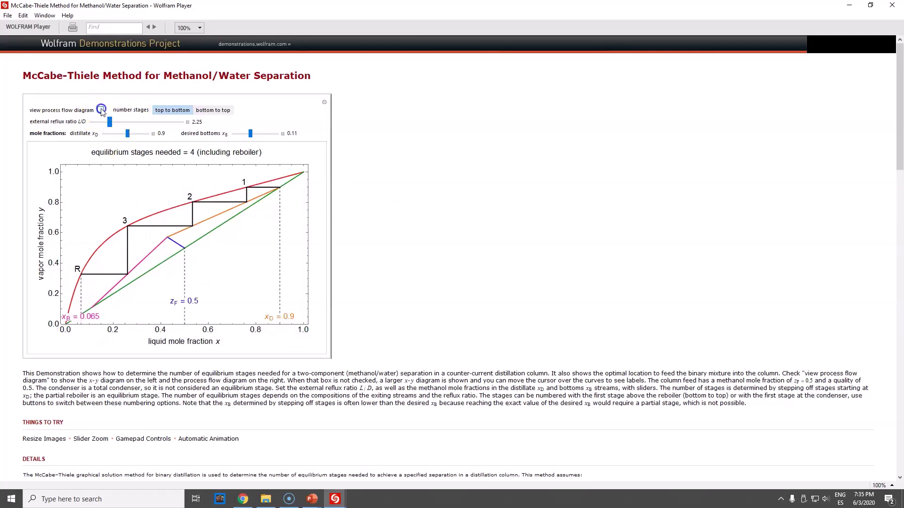
left_click(101, 110)
left_click(101, 111)
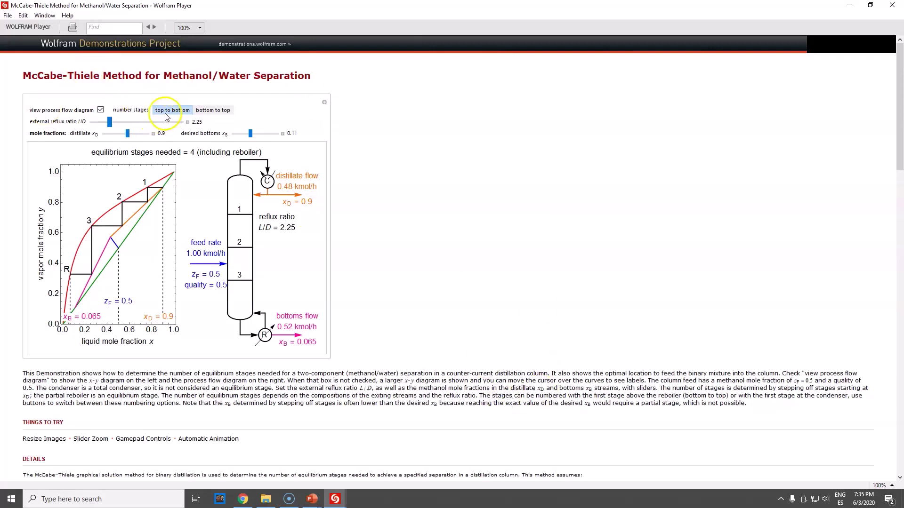
left_click(203, 111)
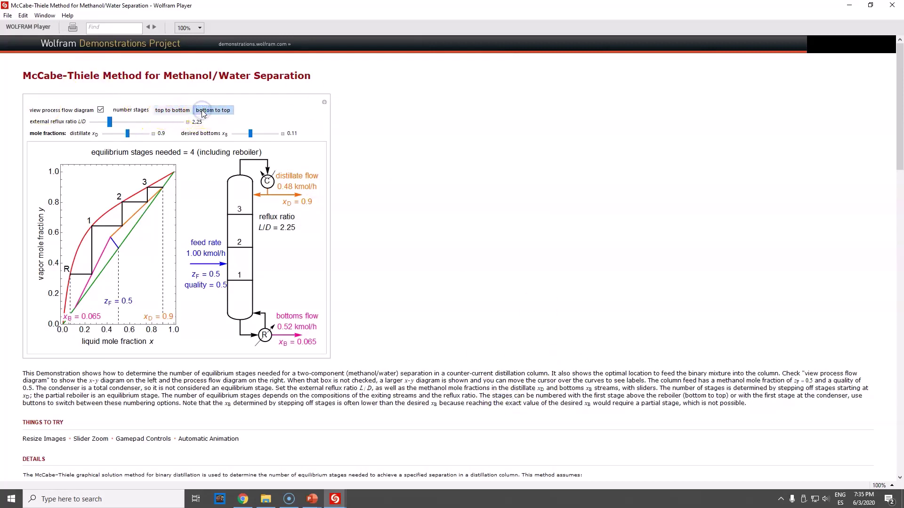
left_click(176, 111)
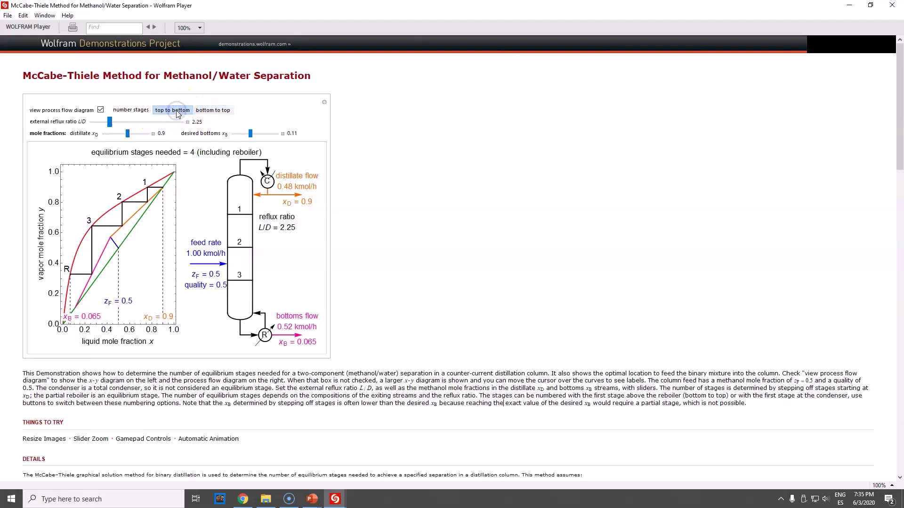
left_click(203, 111)
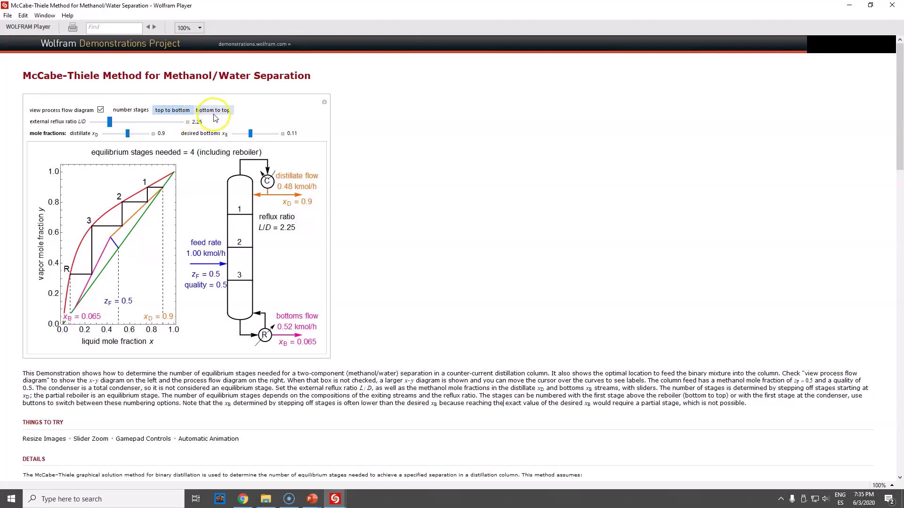
left_click(176, 112)
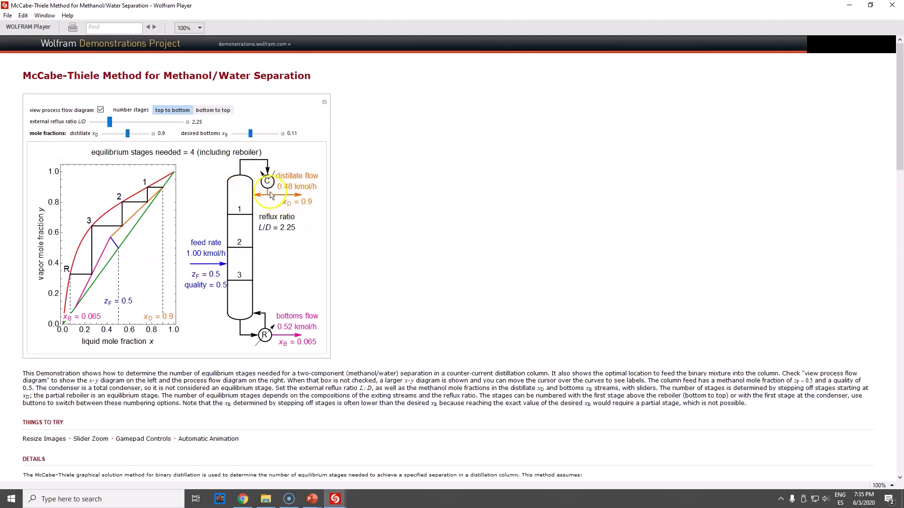
- Lower the external reflux ratio L/D to 0.25, then raise it to 10
left_click_drag(110, 122, 83, 122)
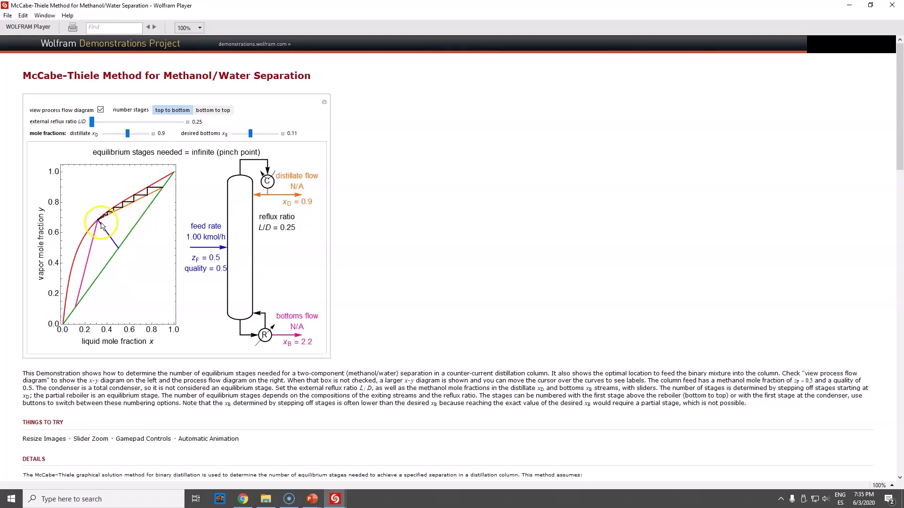
left_click(94, 123)
left_click_drag(95, 125, 190, 127)
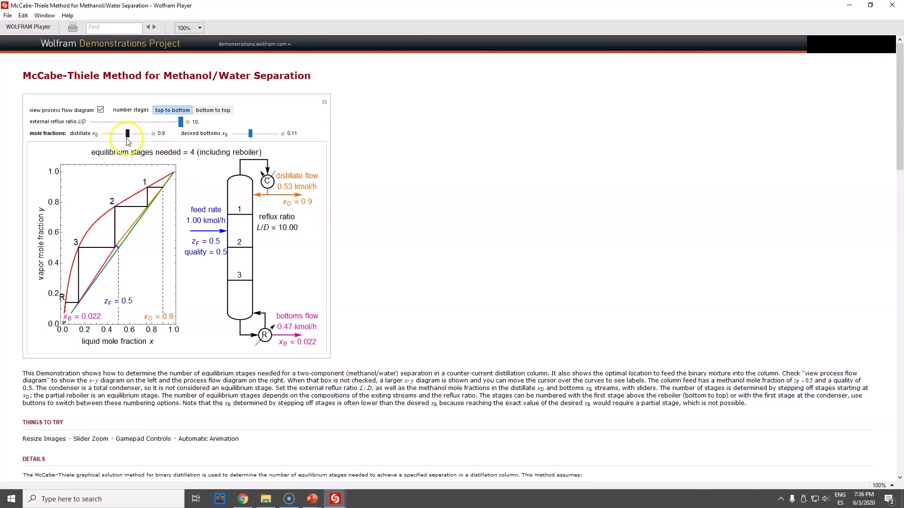
- Vary the distillate xD between 0.8 and 0.9, finally setting it to 0.98
left_click_drag(128, 137, 151, 135)
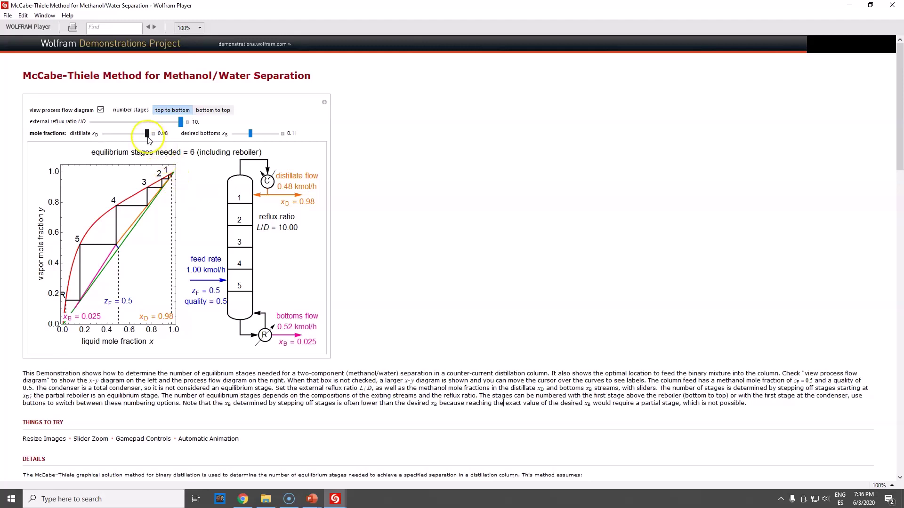
left_click_drag(147, 135, 94, 133)
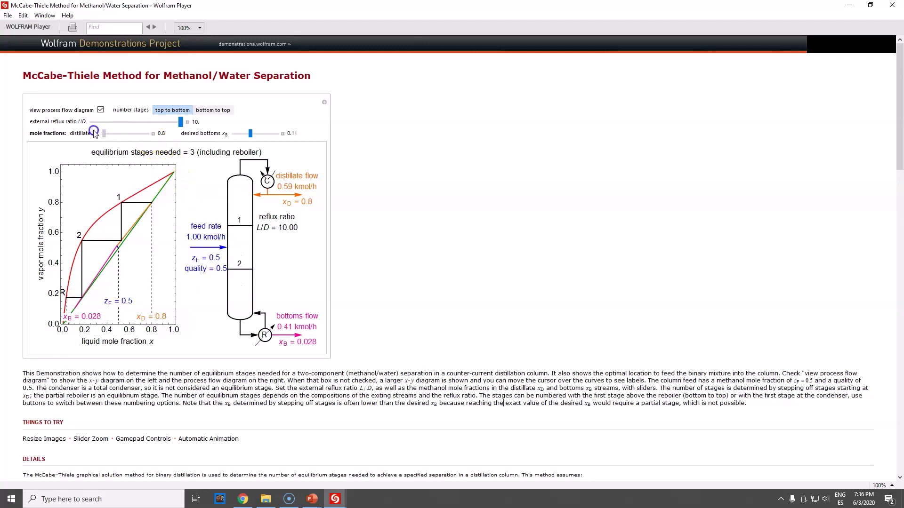
left_click_drag(93, 132, 140, 137)
left_click(154, 136)
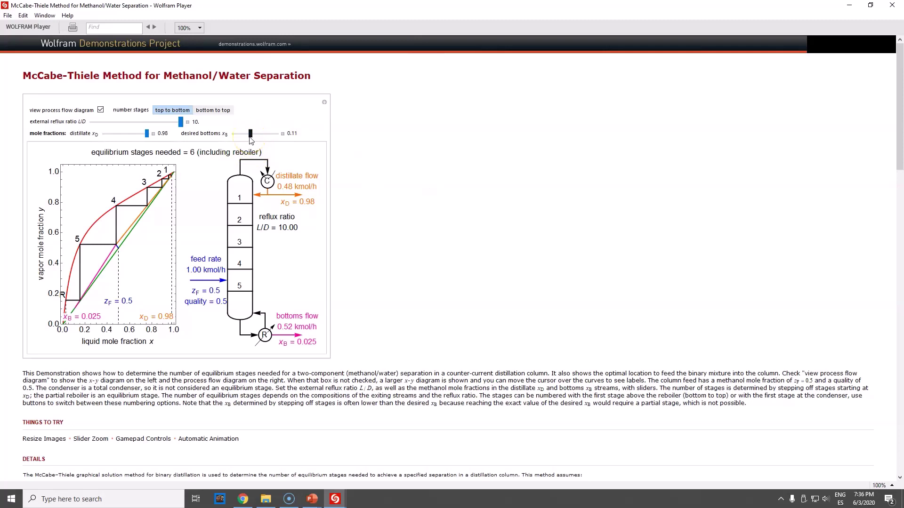
- Raise the desired bottoms xB to 0.2 and select the description paragraph
left_click_drag(260, 127, 281, 135)
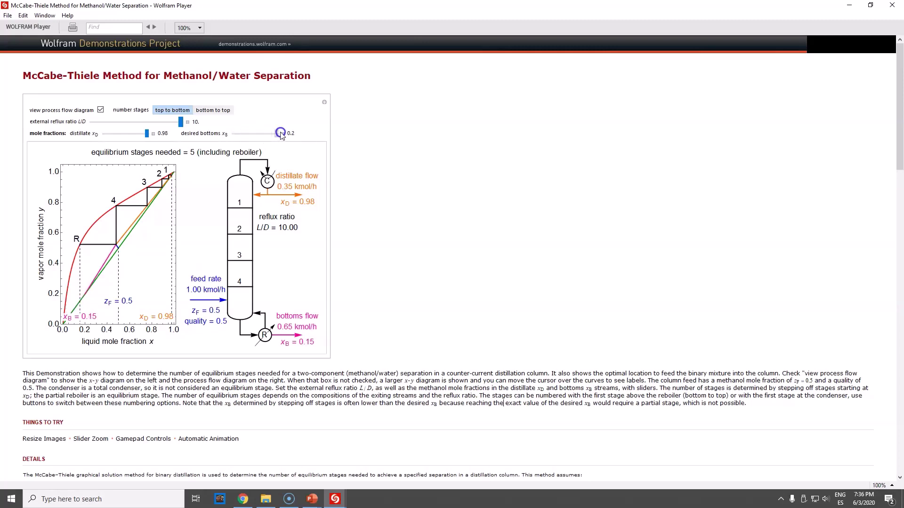
triple_click(396, 395)
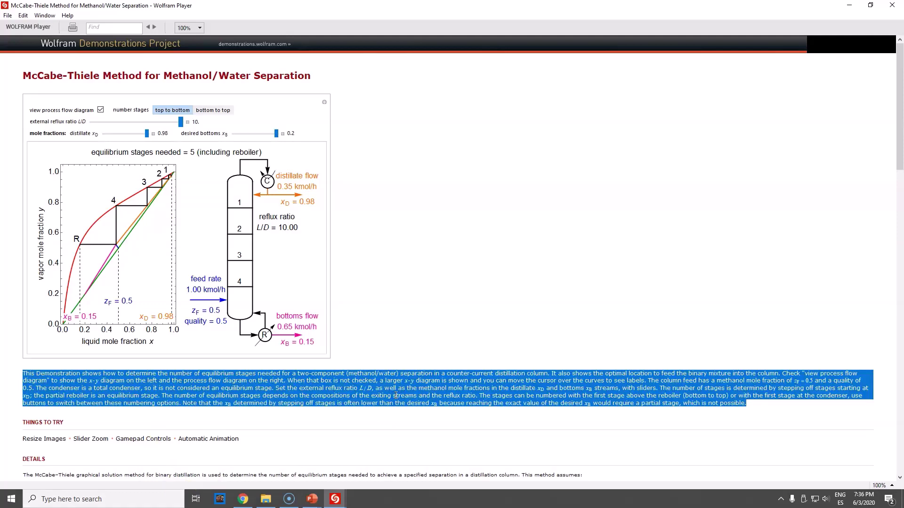